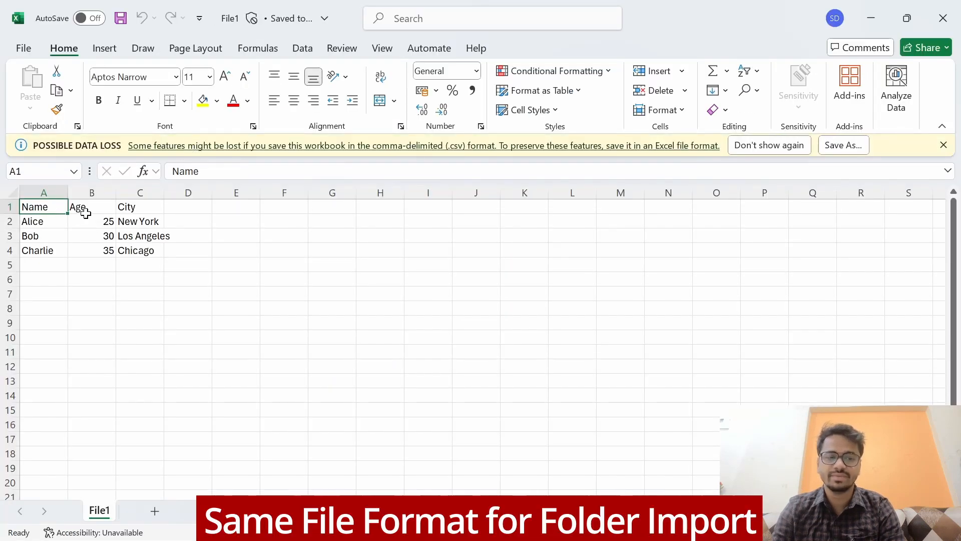
Step: Close the File1 workbook and open File2 from the sample folder to view its contents
{"action": "left_click", "coordinate": [943, 18]}
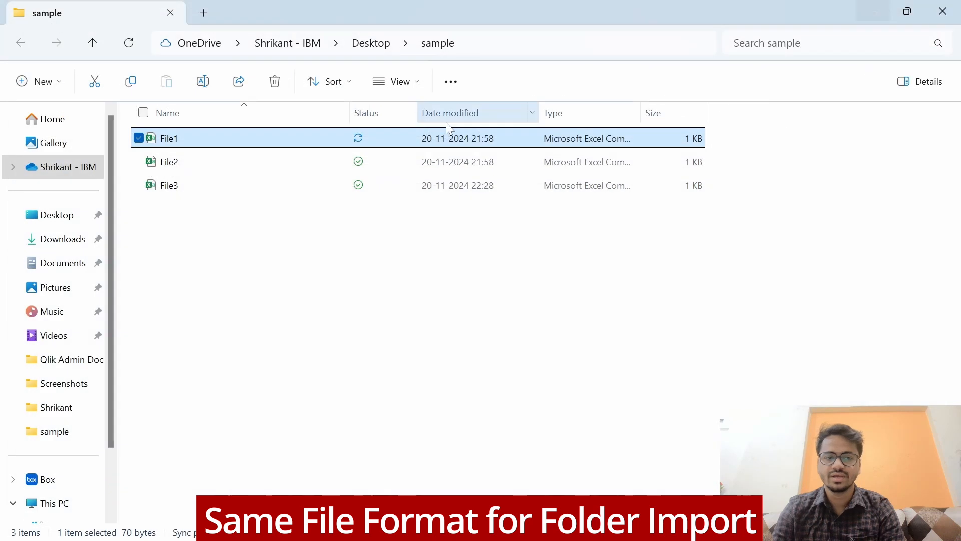
{"action": "double_click", "coordinate": [203, 165]}
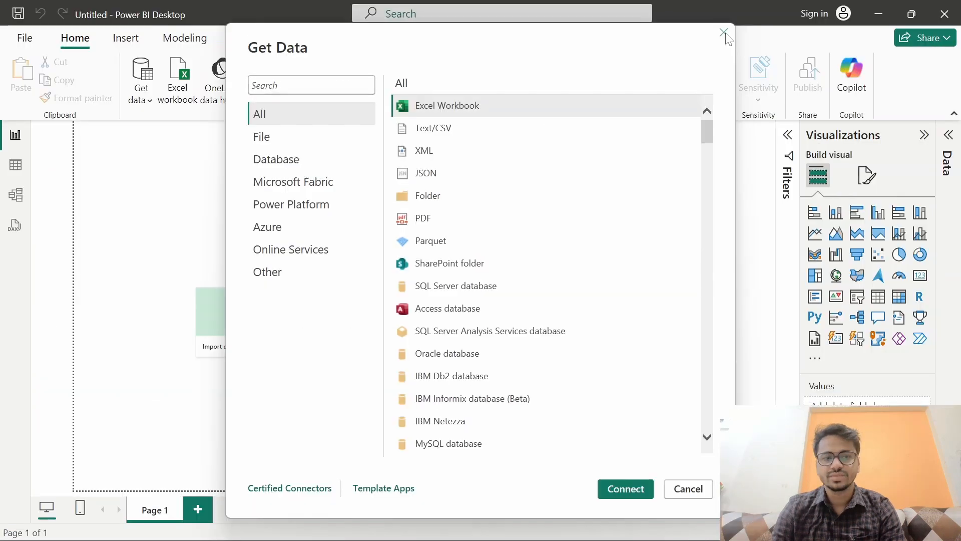
Step: In Power BI Desktop, start a data import with the Folder connector from the full list of data sources
{"action": "key", "text": "Escape"}
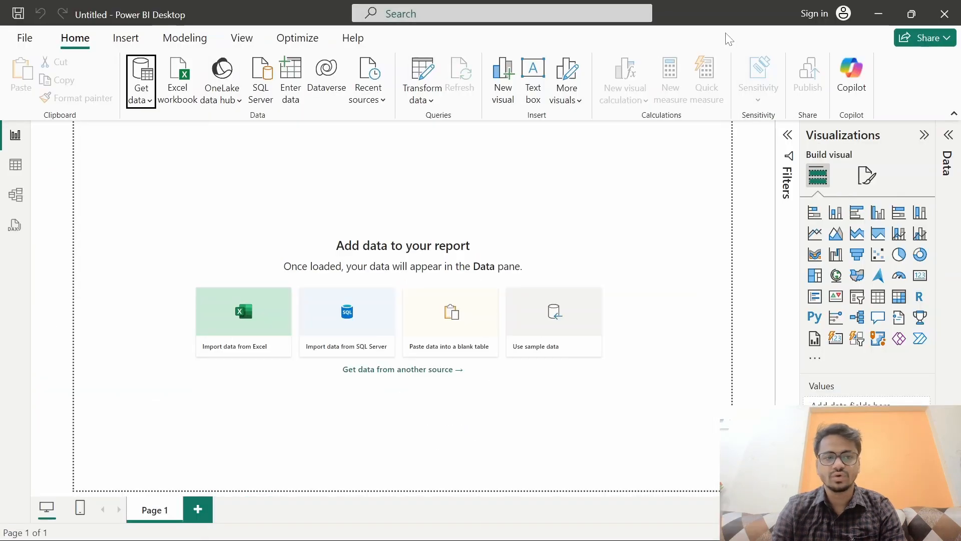
{"action": "left_click", "coordinate": [146, 110]}
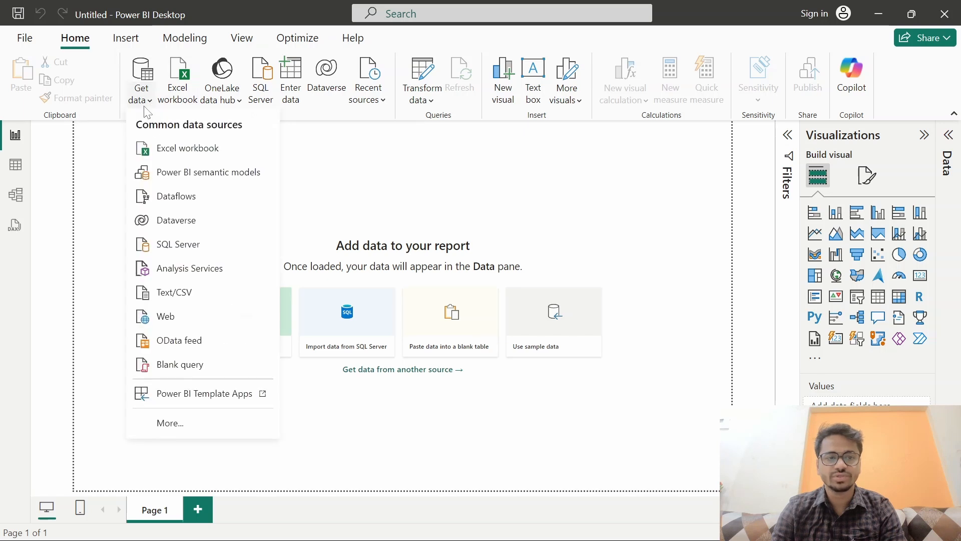
{"action": "left_click", "coordinate": [170, 430]}
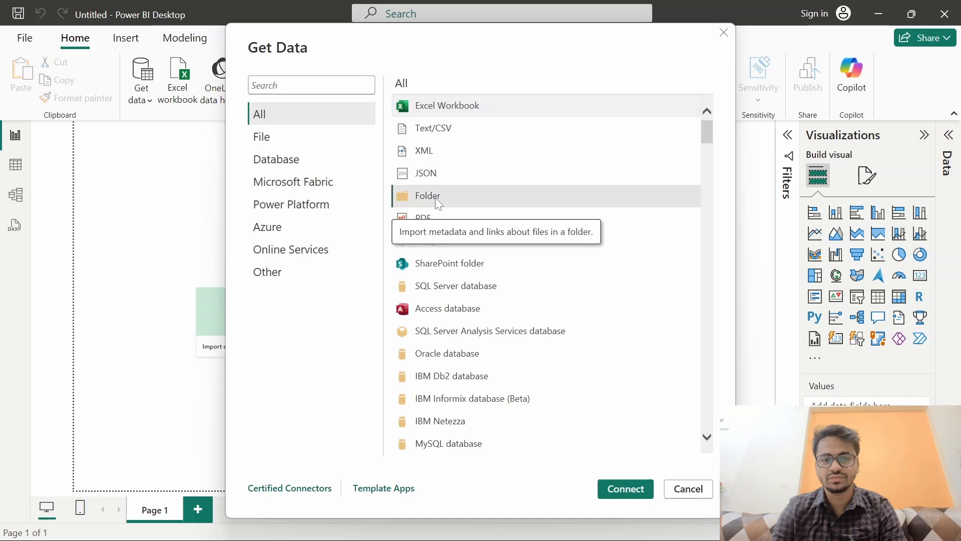
{"action": "left_click", "coordinate": [439, 200]}
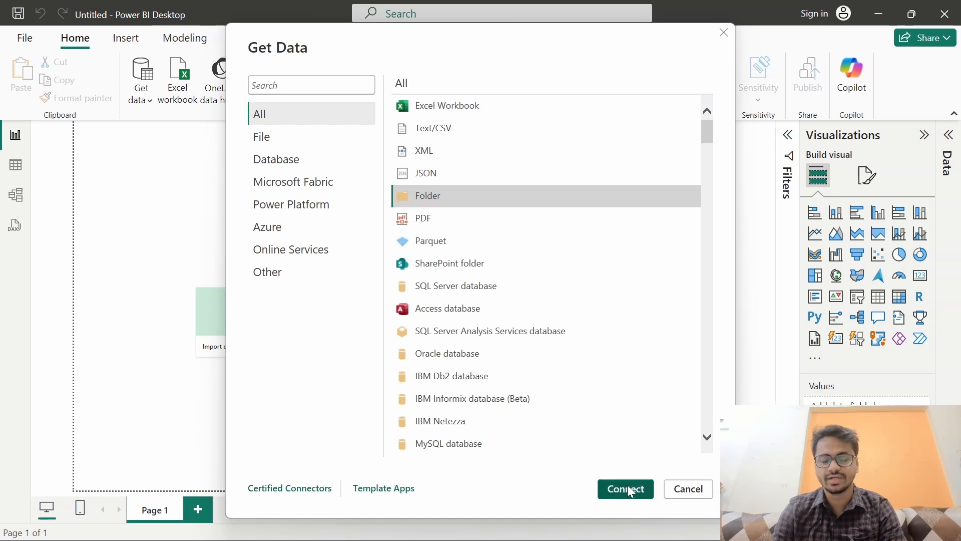
{"action": "left_click", "coordinate": [627, 486]}
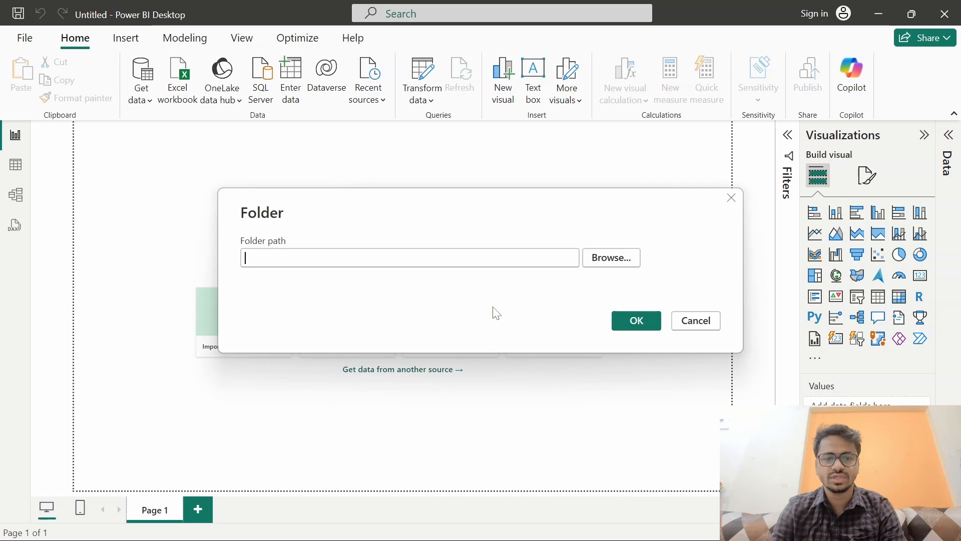
Step: Select the sample folder on the Desktop as the import path and confirm it
{"action": "left_click", "coordinate": [620, 265]}
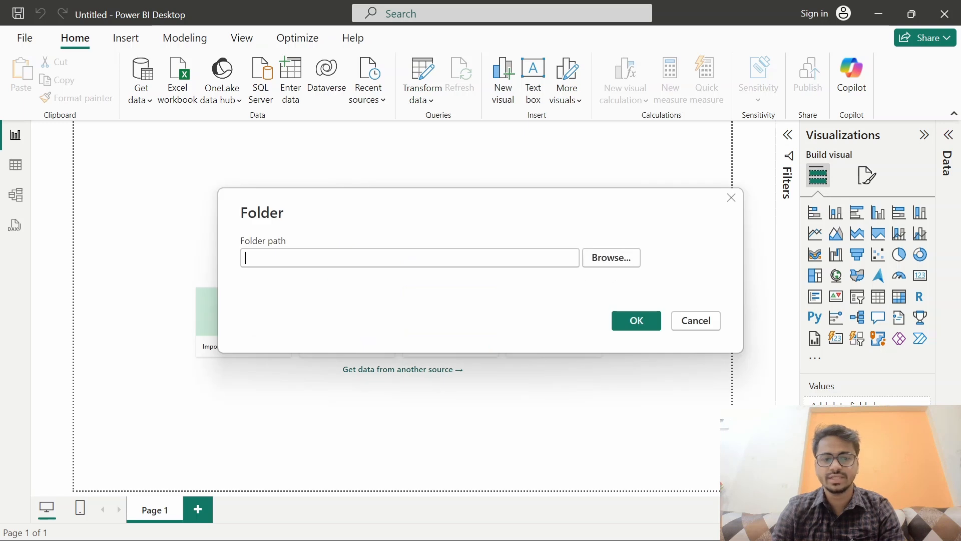
{"action": "left_click", "coordinate": [591, 257]}
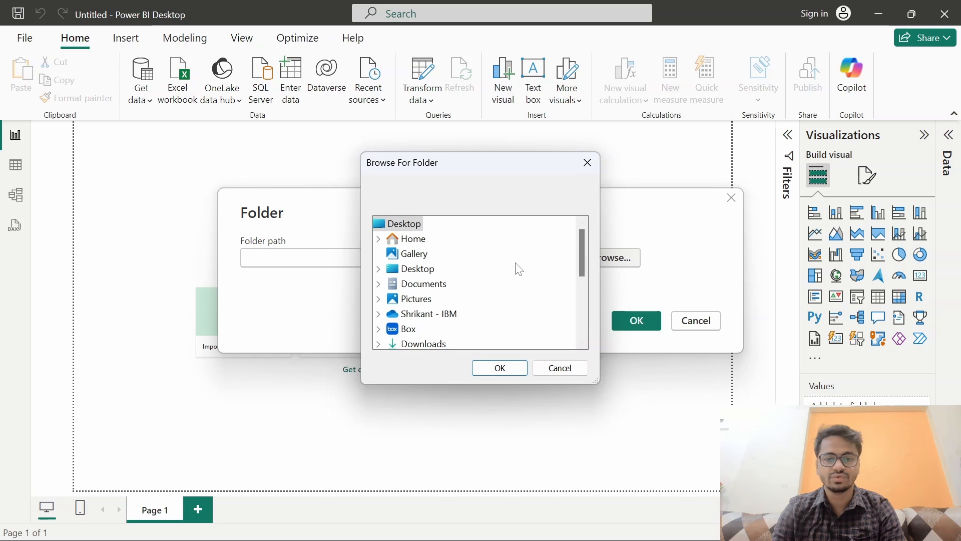
{"action": "double_click", "coordinate": [422, 273]}
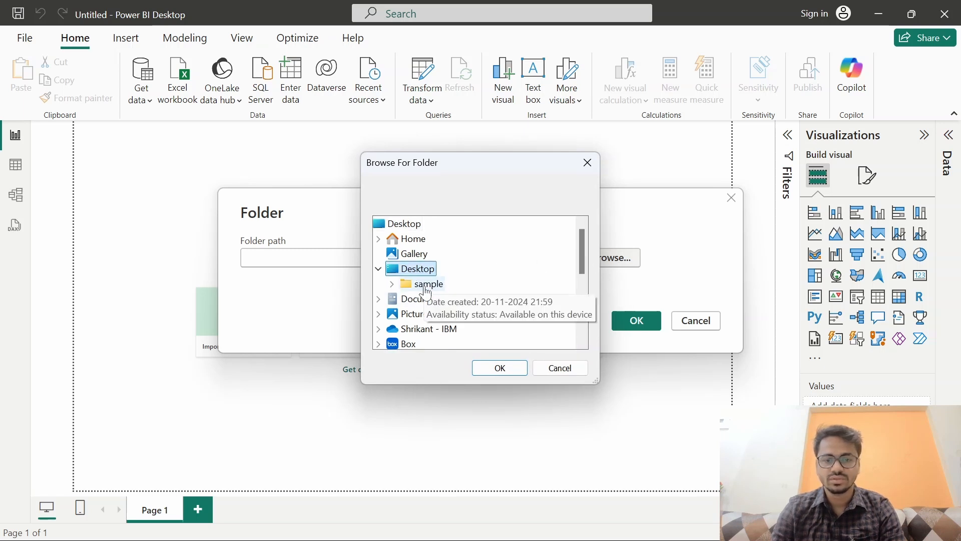
{"action": "left_click", "coordinate": [425, 288]}
{"action": "left_click", "coordinate": [512, 373]}
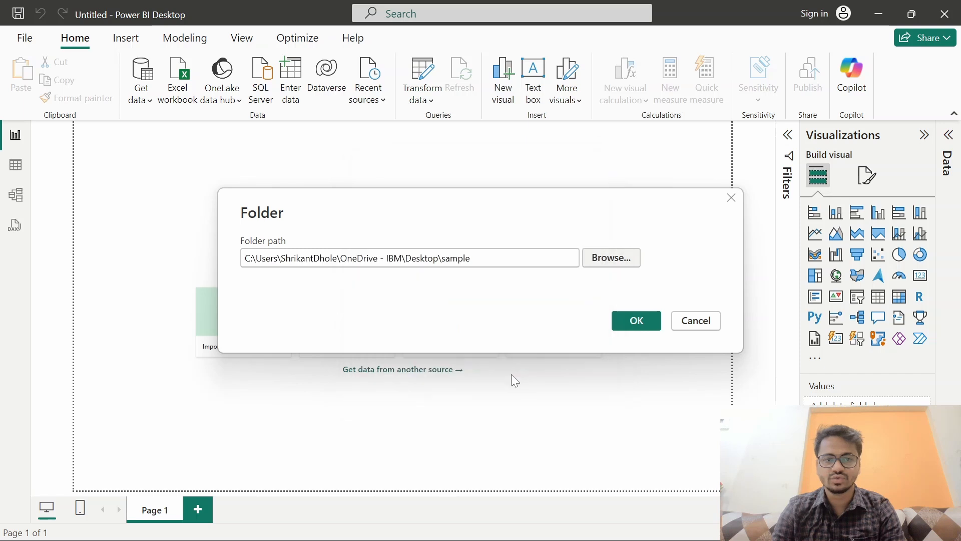
{"action": "left_click", "coordinate": [635, 331]}
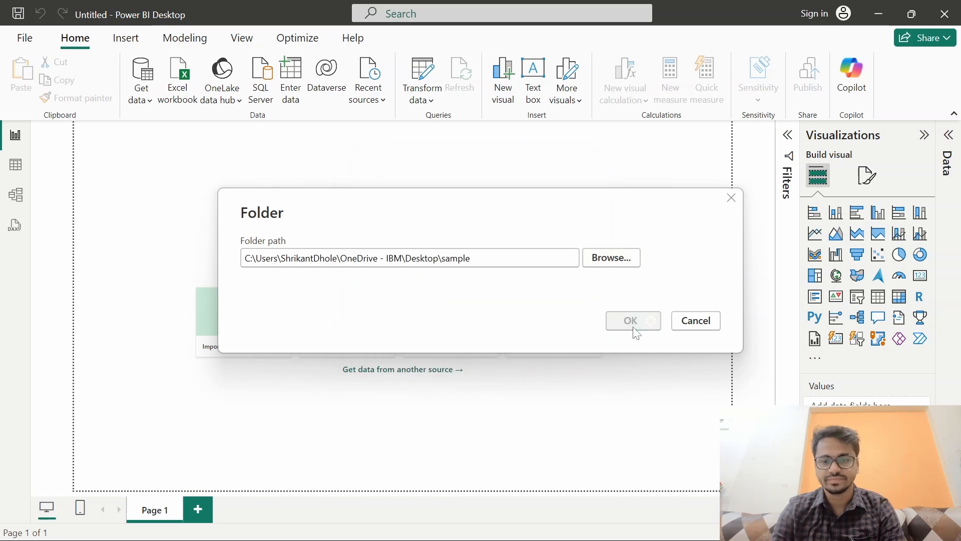
Step: Review the details of the folder's CSV files and choose Combine & Transform Data for them
{"action": "left_click_drag", "start_coordinate": [508, 457], "coordinate": [682, 455]}
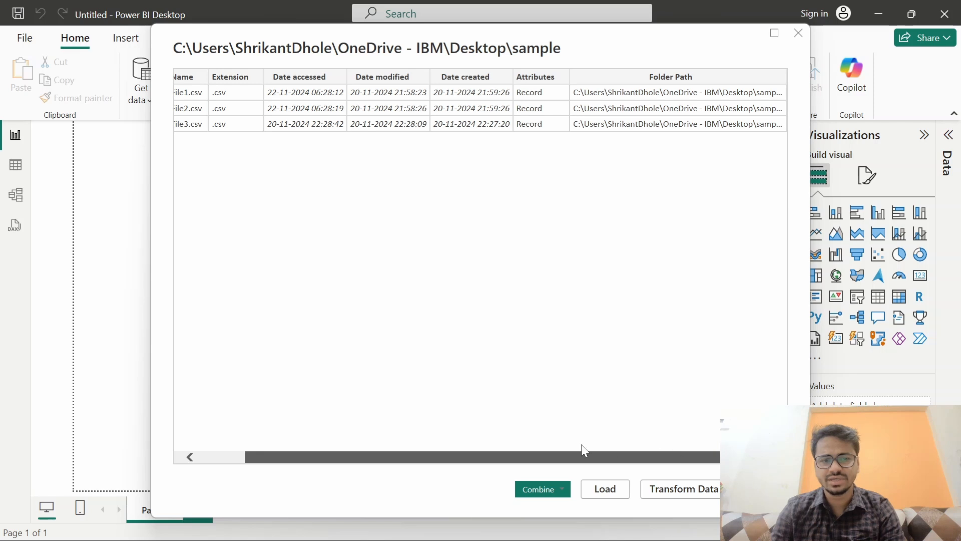
{"action": "left_click_drag", "start_coordinate": [585, 452], "coordinate": [440, 453]}
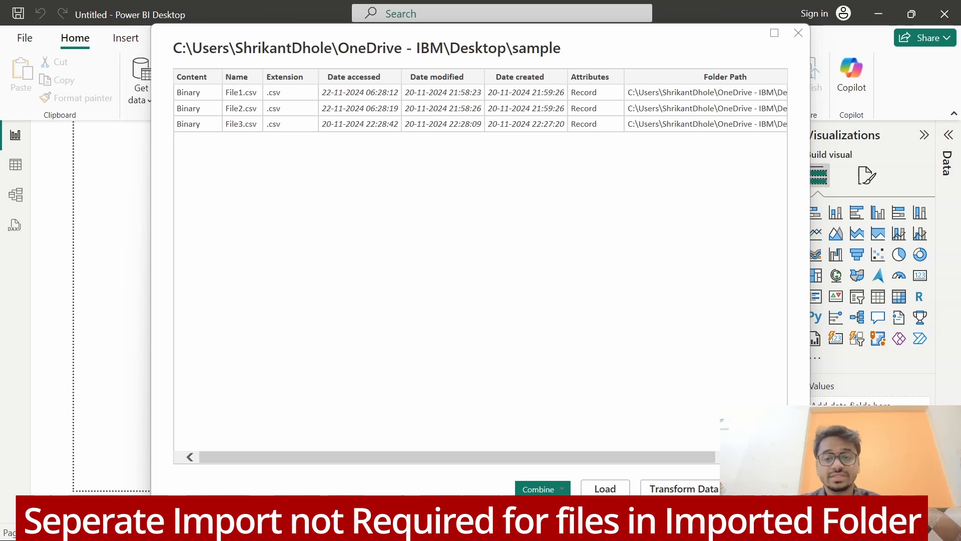
{"action": "left_click", "coordinate": [562, 489]}
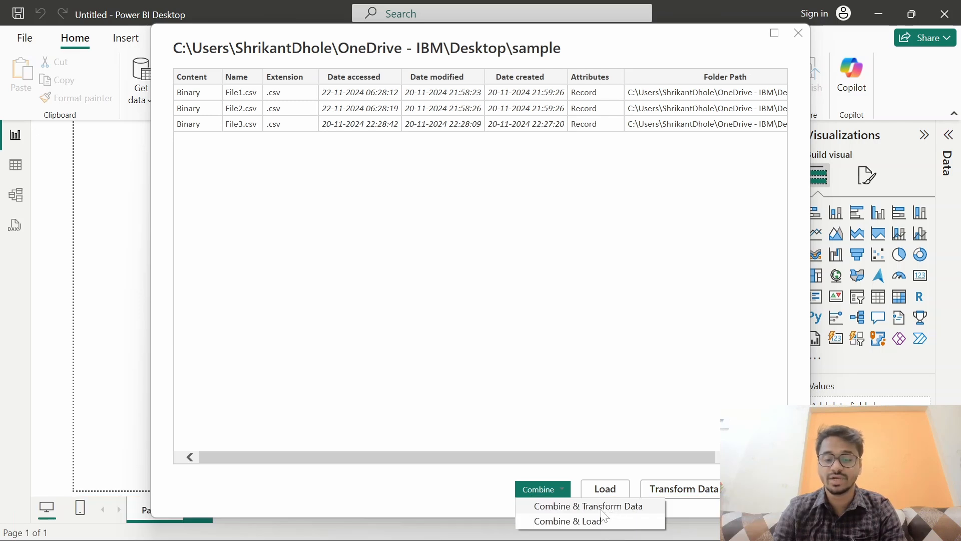
{"action": "left_click", "coordinate": [589, 507]}
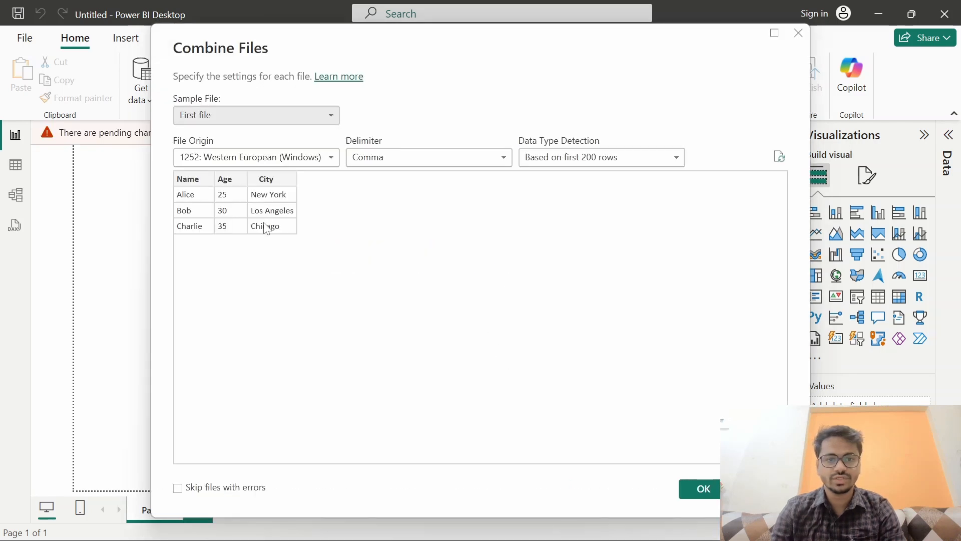
Step: Preview File2.csv and File3.csv as the sample file, and combine the files using File3.csv as the sample
{"action": "left_click", "coordinate": [325, 116]}
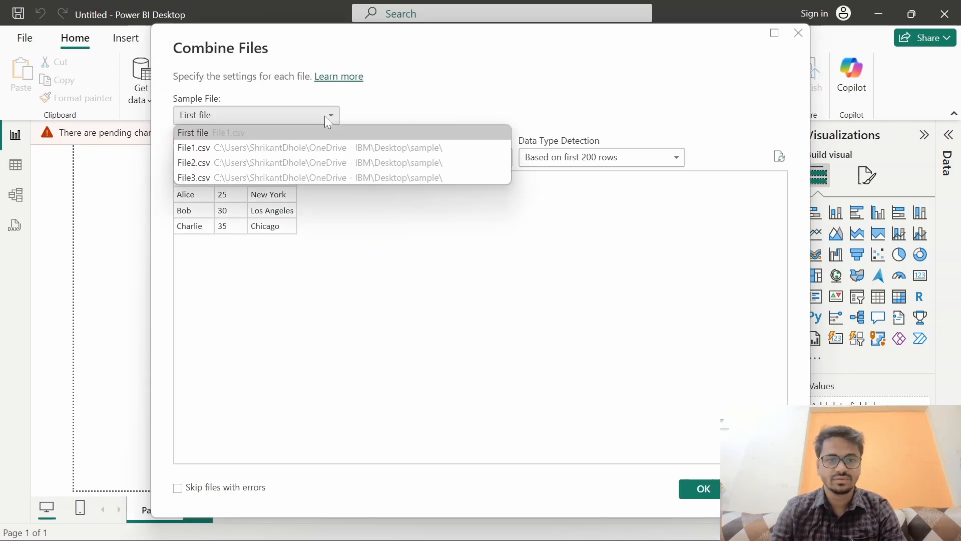
{"action": "left_click", "coordinate": [295, 161]}
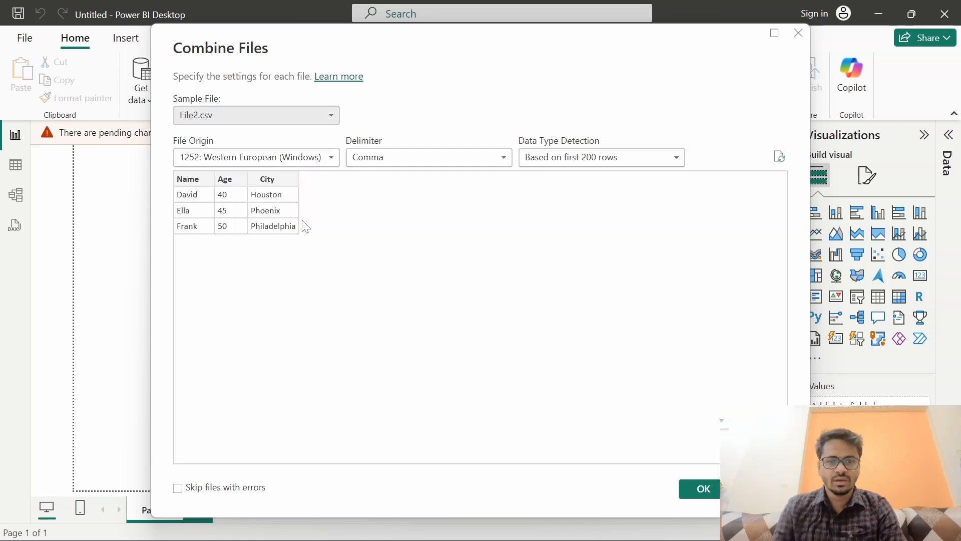
{"action": "left_click", "coordinate": [296, 119]}
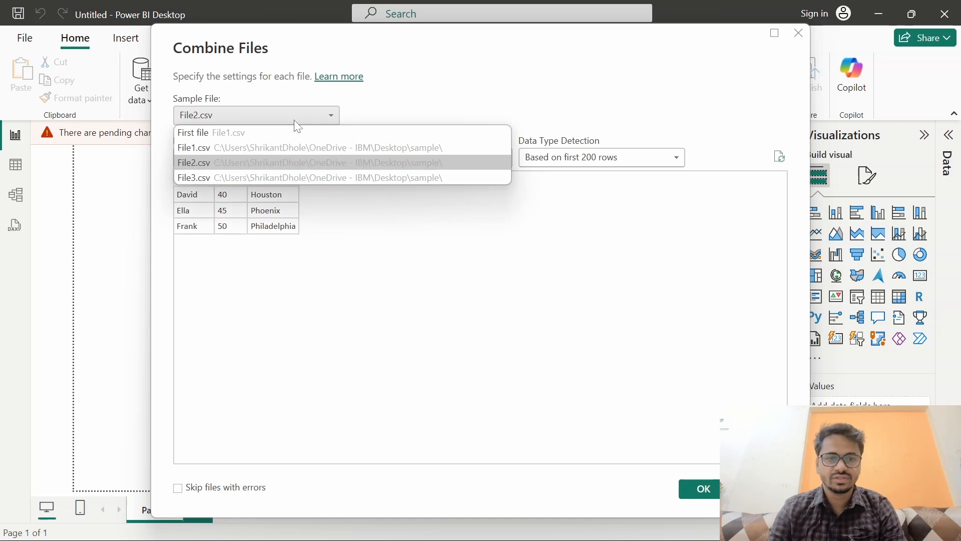
{"action": "left_click", "coordinate": [238, 181]}
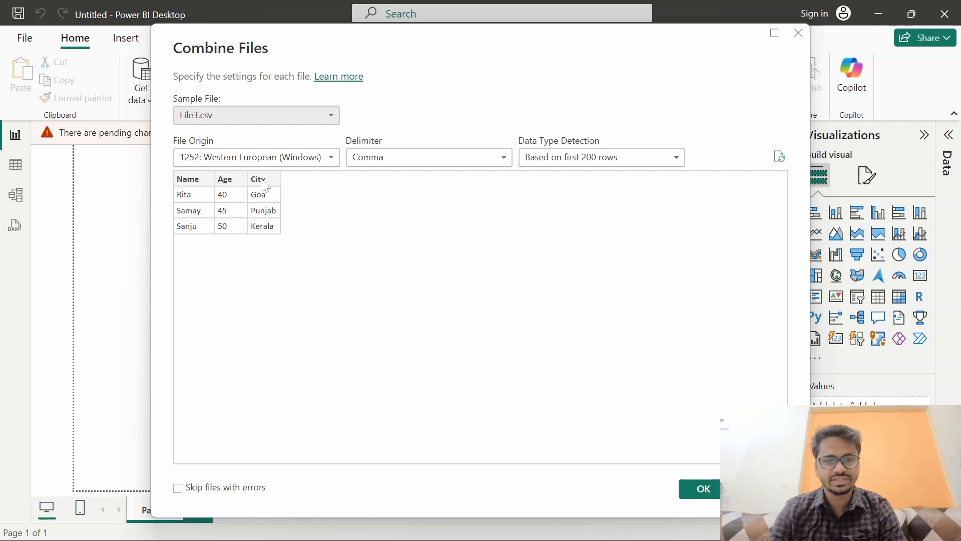
{"action": "left_click", "coordinate": [706, 489]}
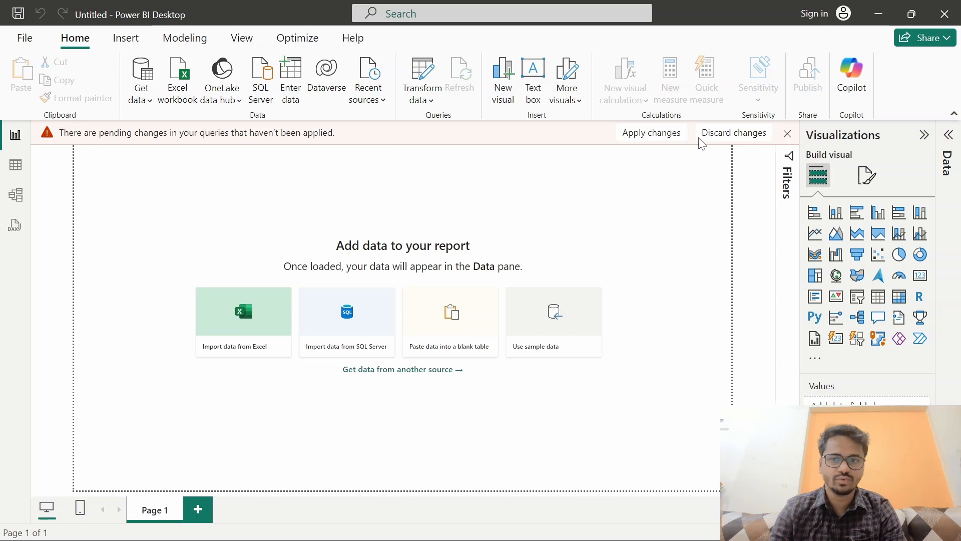
Step: Apply the pending query changes and show the combined sample table in Table view
{"action": "left_click", "coordinate": [652, 133]}
{"action": "left_click", "coordinate": [17, 166]}
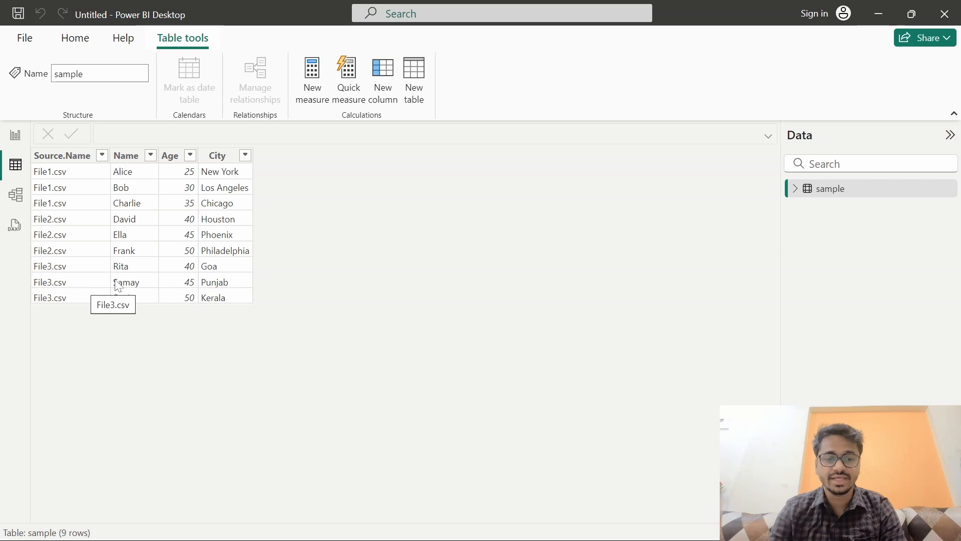
Step: Return to Report view, open the queries in Power Query Editor and widen the Queries pane
{"action": "left_click", "coordinate": [21, 139]}
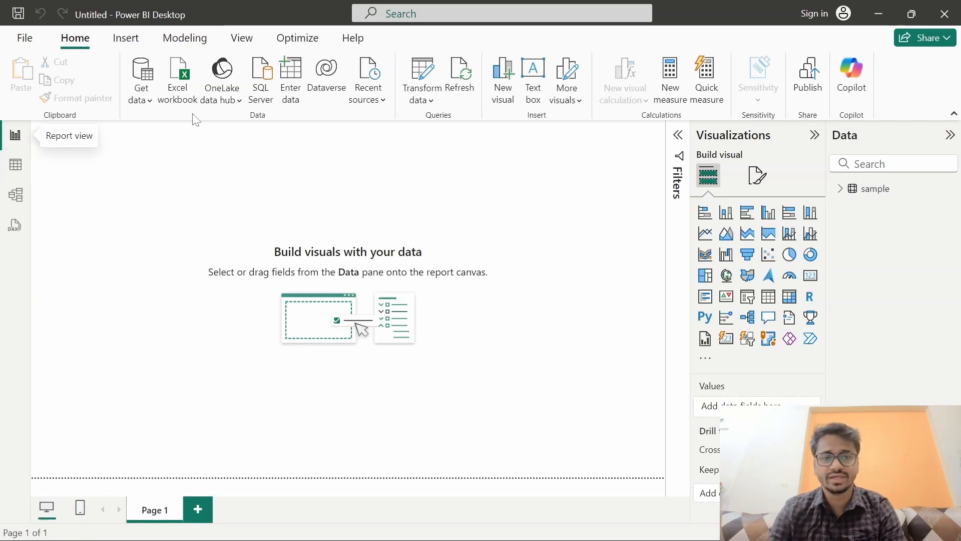
{"action": "left_click", "coordinate": [420, 102]}
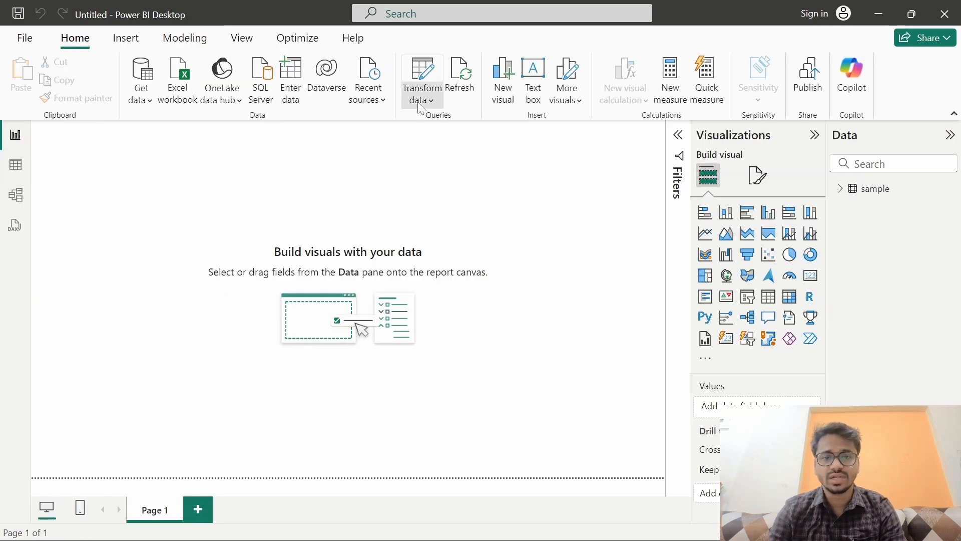
{"action": "left_click", "coordinate": [453, 127]}
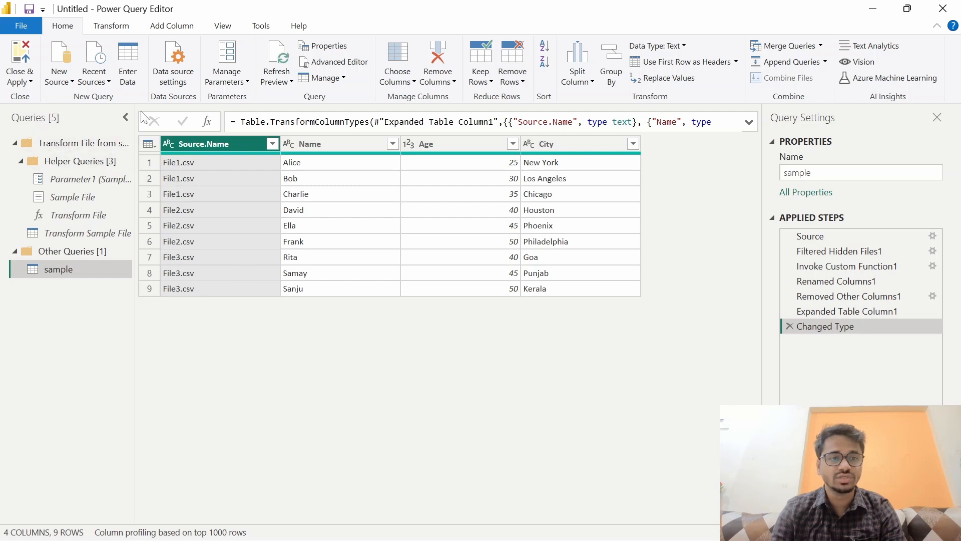
{"action": "left_click_drag", "start_coordinate": [133, 110], "coordinate": [235, 111]}
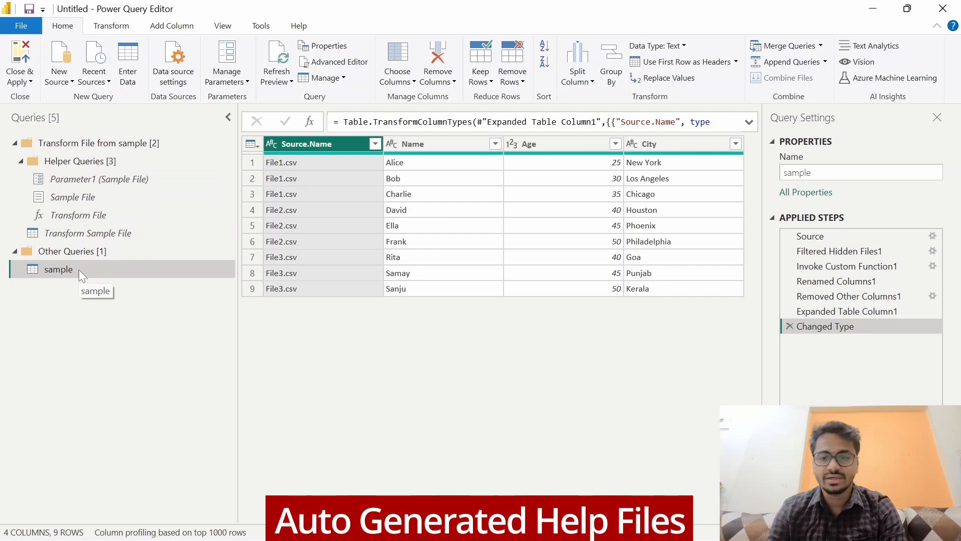
Step: Look through the Age, Name and City columns of the sample query and leave the editor with Close & Apply
{"action": "left_click", "coordinate": [569, 177]}
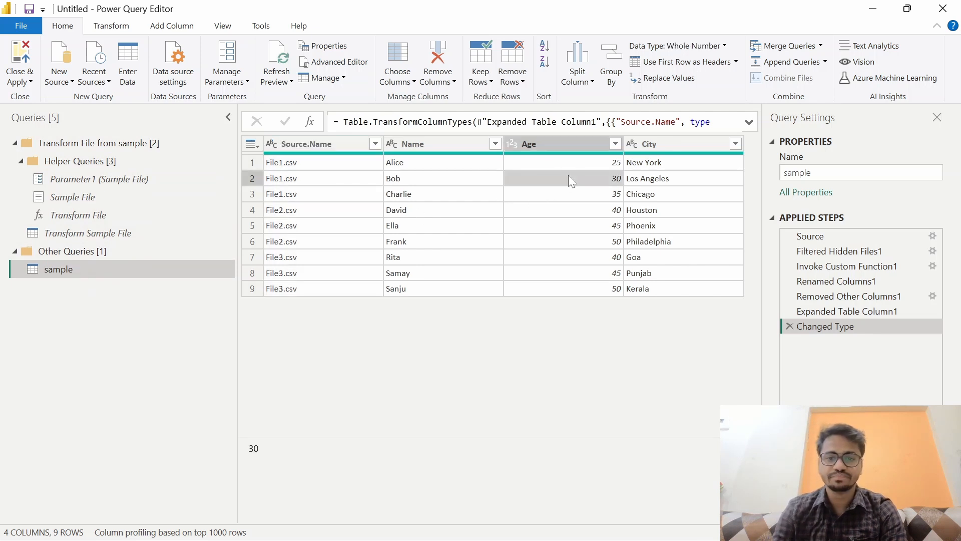
{"action": "left_click", "coordinate": [446, 146]}
{"action": "key", "text": "Right"}
{"action": "key", "text": "Right"}
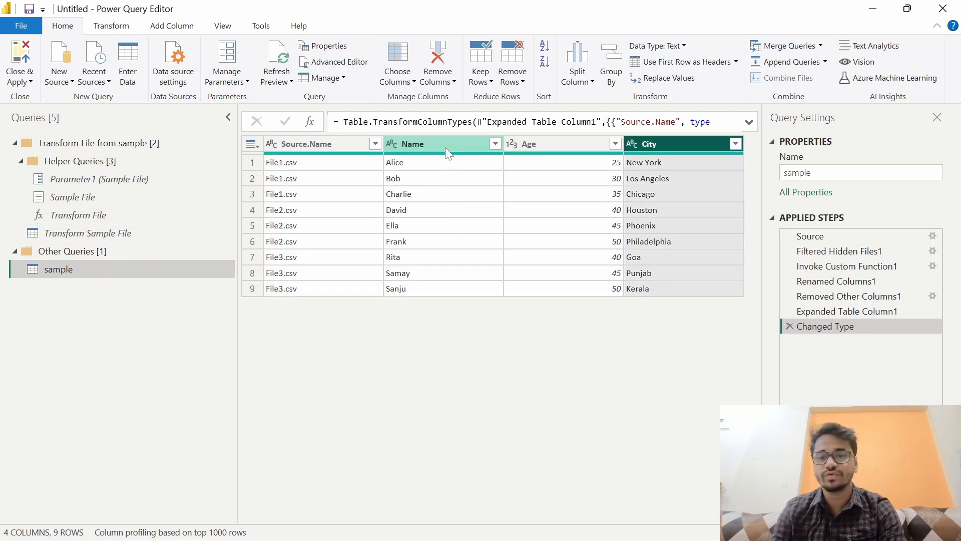
{"action": "key", "text": "Left"}
{"action": "key", "text": "Left"}
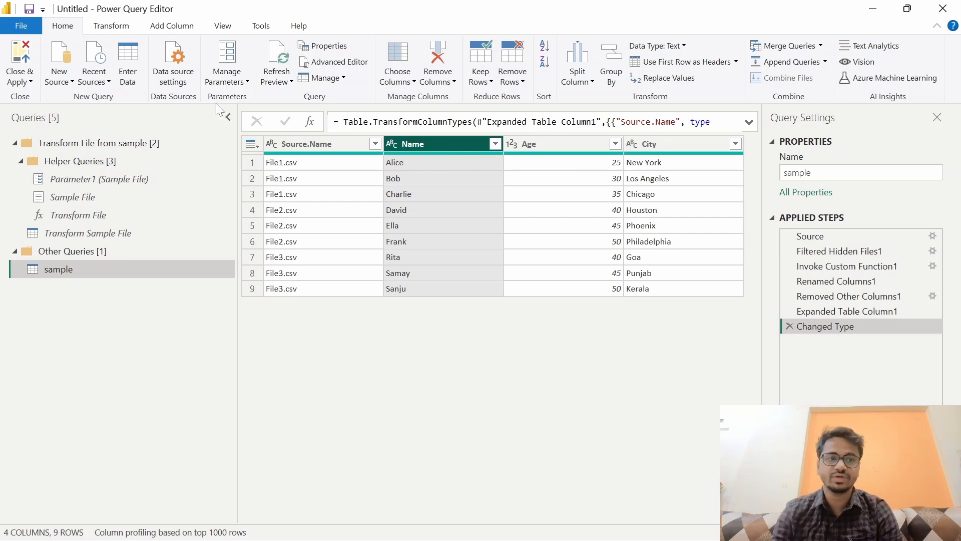
{"action": "left_click", "coordinate": [18, 65]}
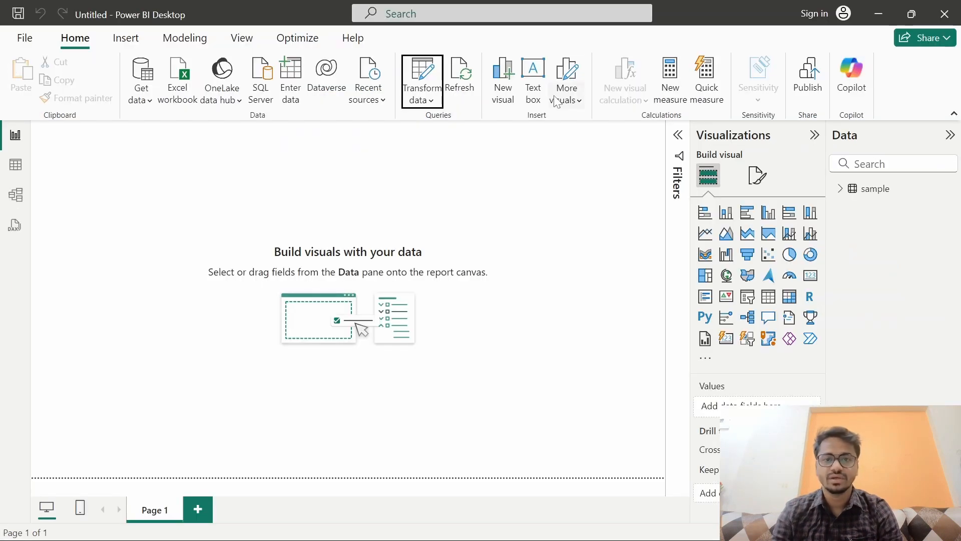
Step: Switch to the sample folder in File Explorer and rename the copied File3 as File4
{"action": "left_click", "coordinate": [885, 21]}
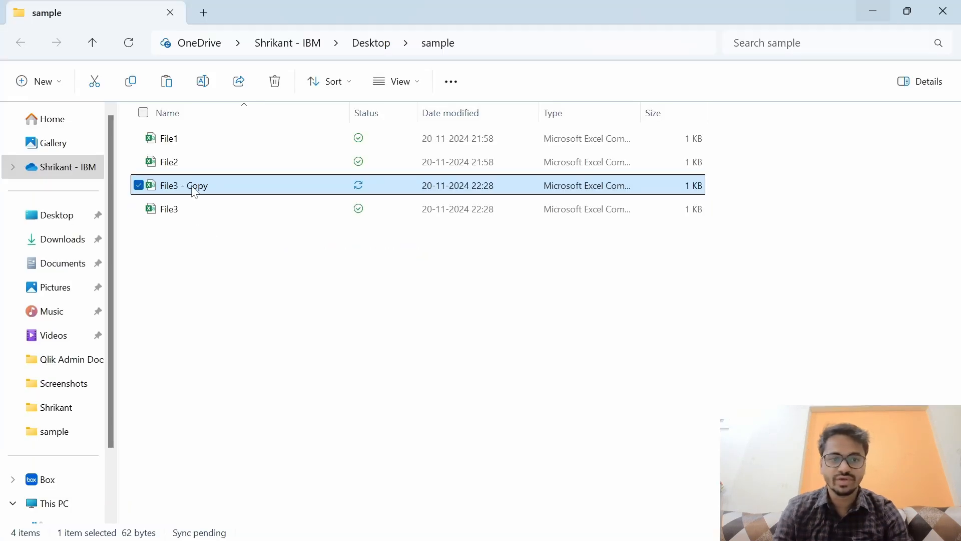
{"action": "right_click", "coordinate": [195, 192]}
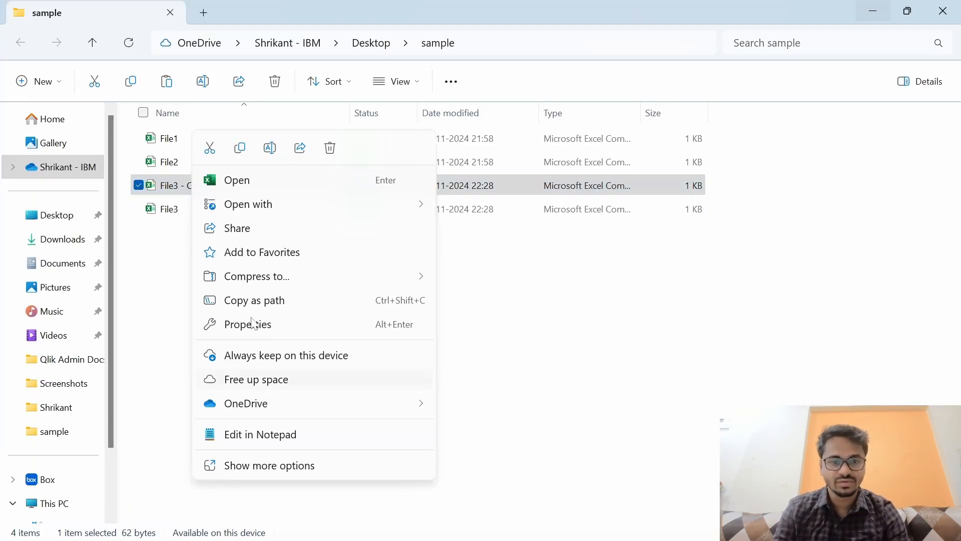
{"action": "left_click", "coordinate": [270, 151]}
{"action": "key", "text": "Left"}
{"action": "key", "text": "Right"}
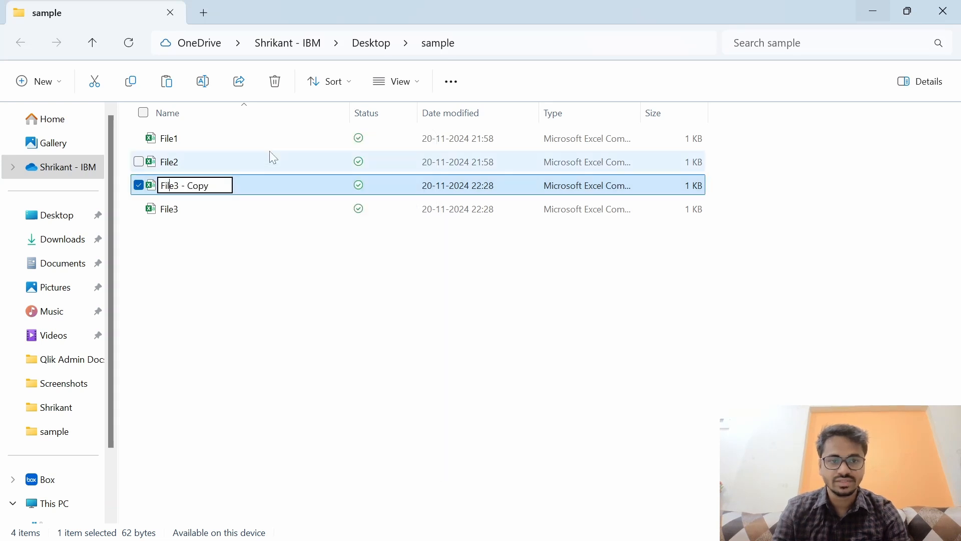
{"action": "key", "text": "shift+End"}
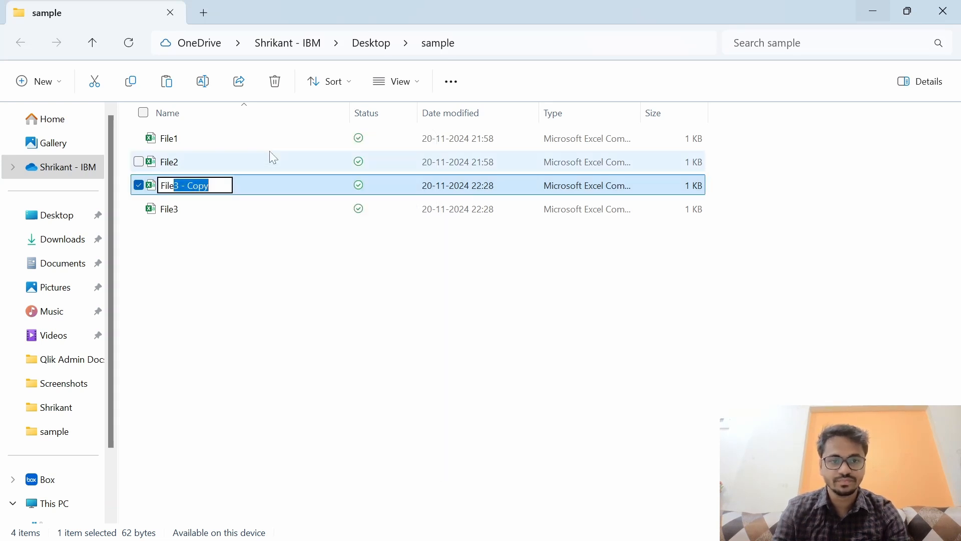
{"action": "type", "text": "4"}
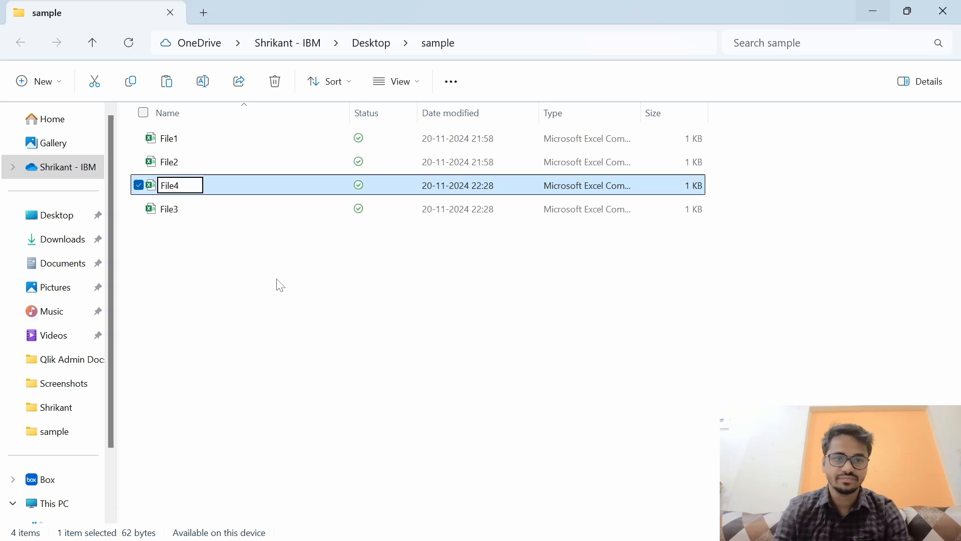
{"action": "key", "text": "Return"}
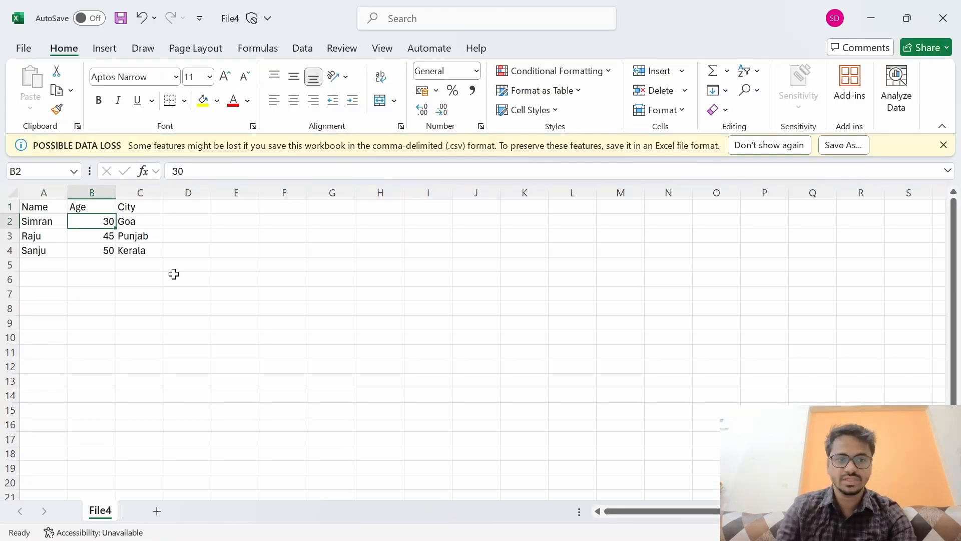
Step: Set the ages in cells B3 and B4 of the File4 sheet to 30
{"action": "key", "text": "Down"}
{"action": "type", "text": "30"}
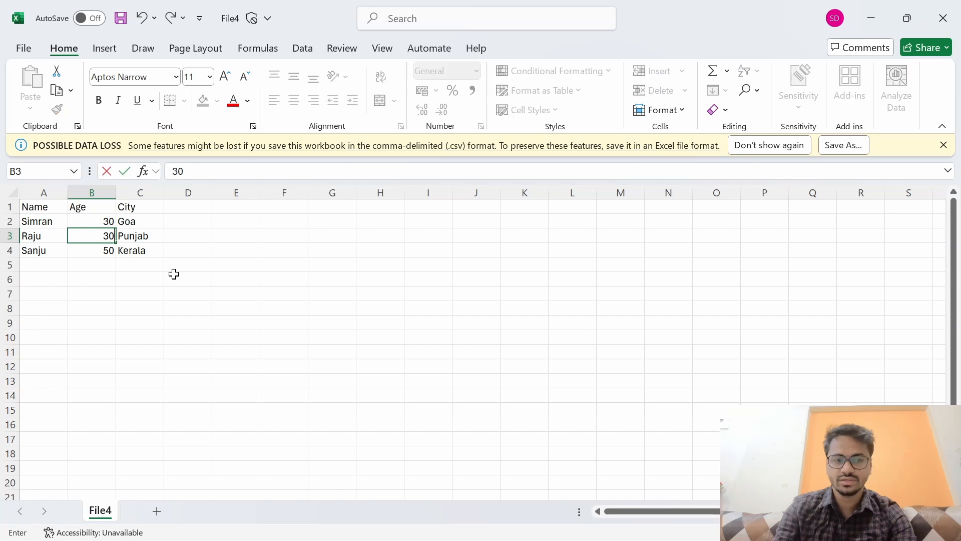
{"action": "key", "text": "Return"}
{"action": "type", "text": "30"}
{"action": "key", "text": "Tab"}
Step: Copy the city Goa from cell C2 into cells C3 and C4
{"action": "key", "text": "Up"}
{"action": "key", "text": "Up"}
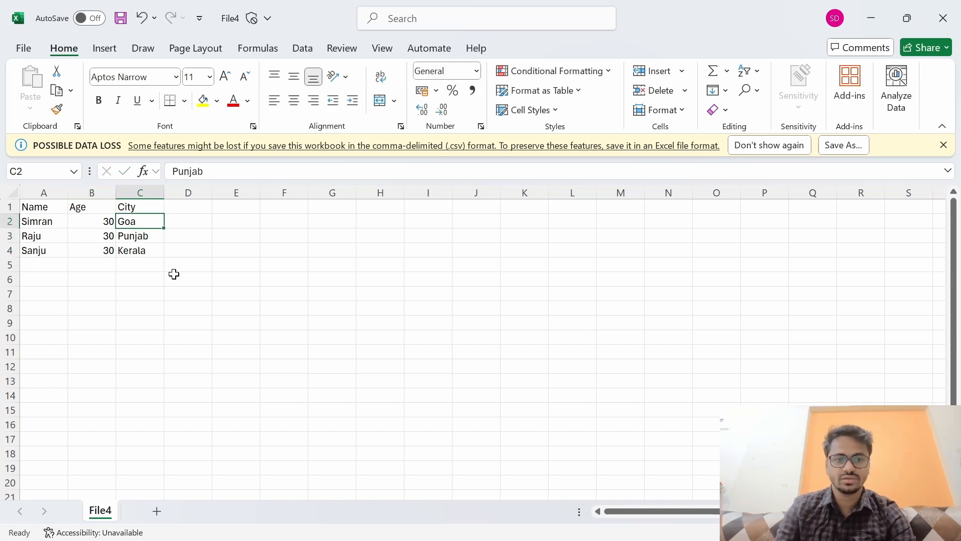
{"action": "key", "text": "ctrl+c"}
{"action": "key", "text": "Down"}
{"action": "key", "text": "shift+Down"}
{"action": "key", "text": "ctrl+v"}
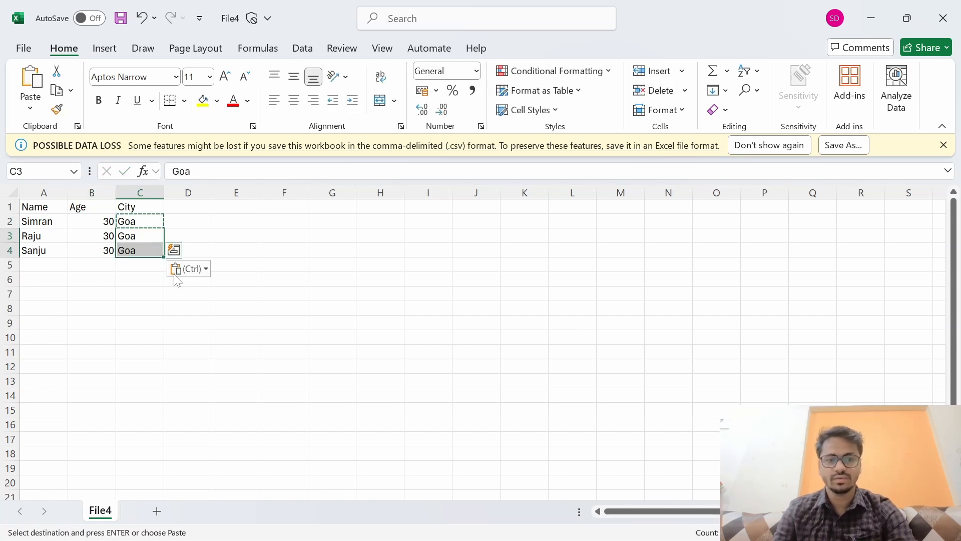
Step: Save and close File4, and switch back to Power BI Desktop
{"action": "key", "text": "ctrl+s"}
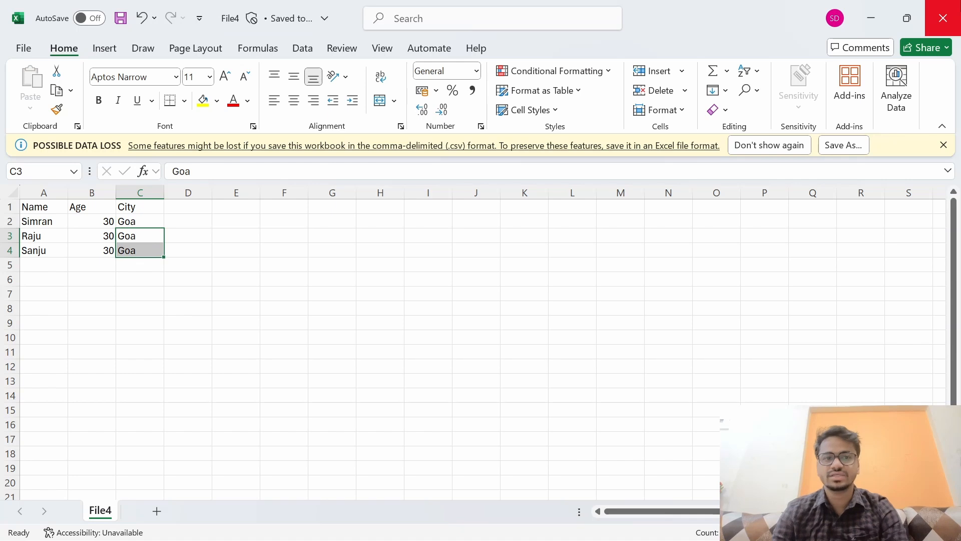
{"action": "left_click", "coordinate": [943, 18]}
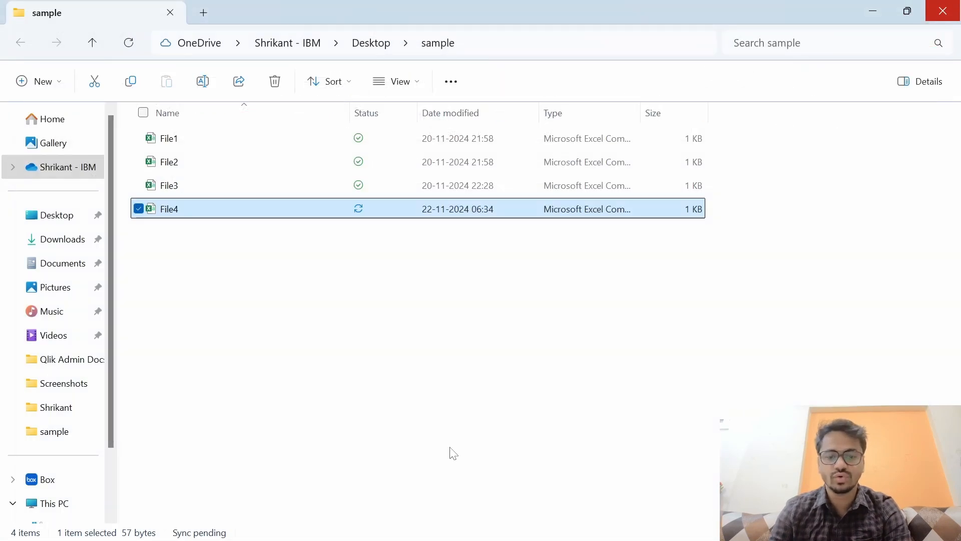
{"action": "left_click", "coordinate": [450, 449]}
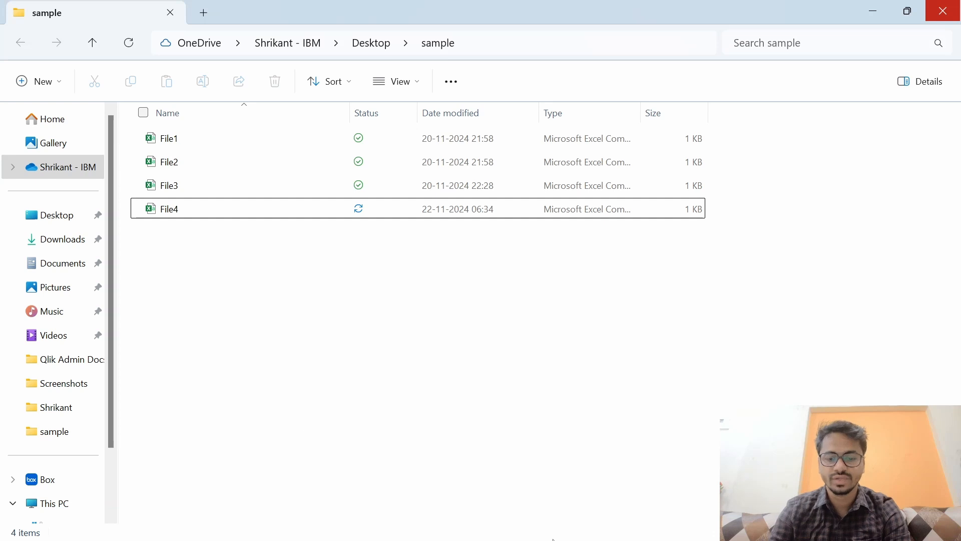
{"action": "mouse_move", "coordinate": [450, 538]}
{"action": "left_click", "coordinate": [616, 528]}
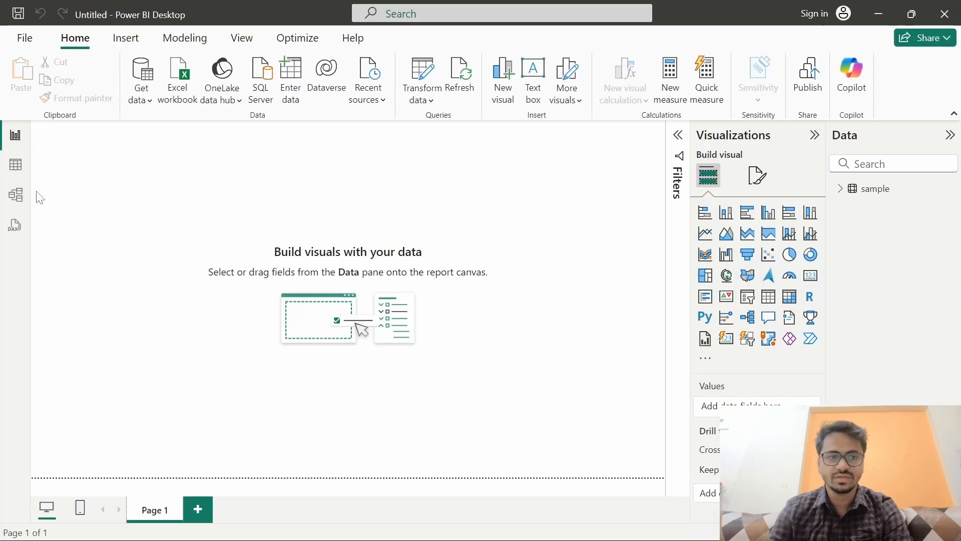
Step: Refresh the data from Report view, showing the sample table in Table view before and after the refresh
{"action": "left_click", "coordinate": [15, 165]}
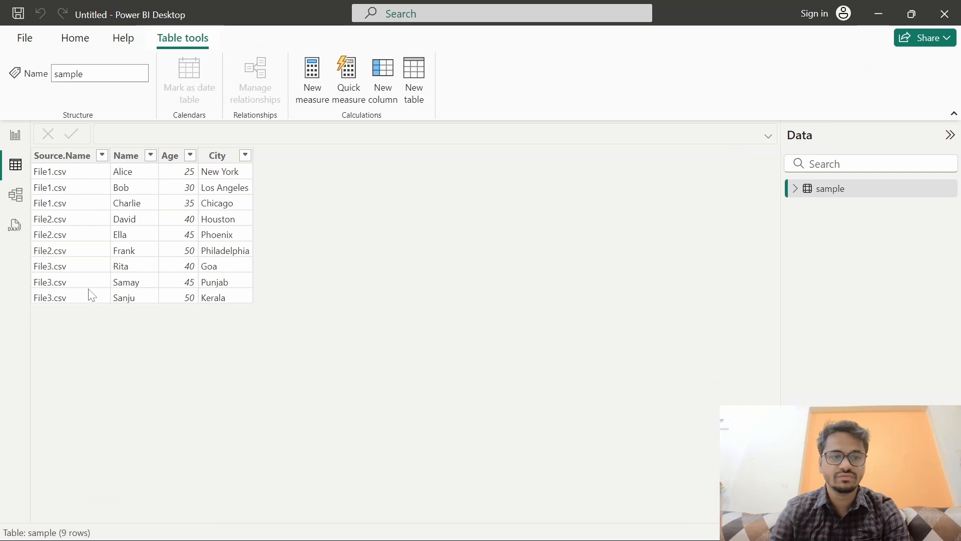
{"action": "left_click", "coordinate": [16, 136]}
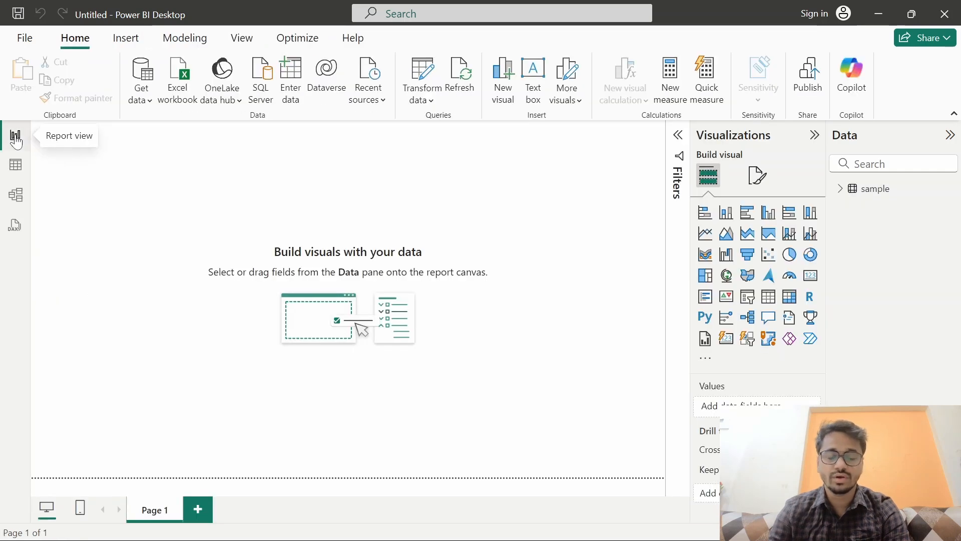
{"action": "left_click", "coordinate": [465, 89]}
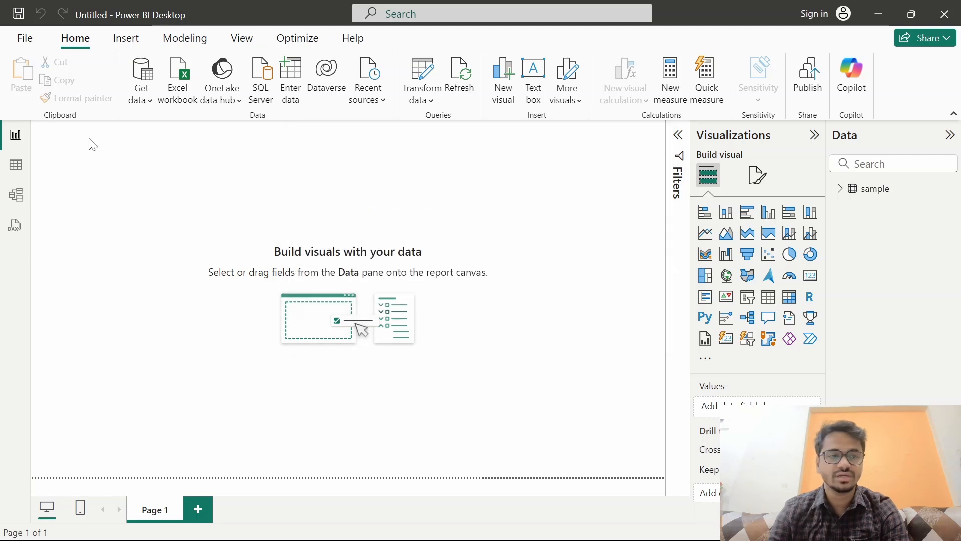
{"action": "left_click", "coordinate": [20, 171]}
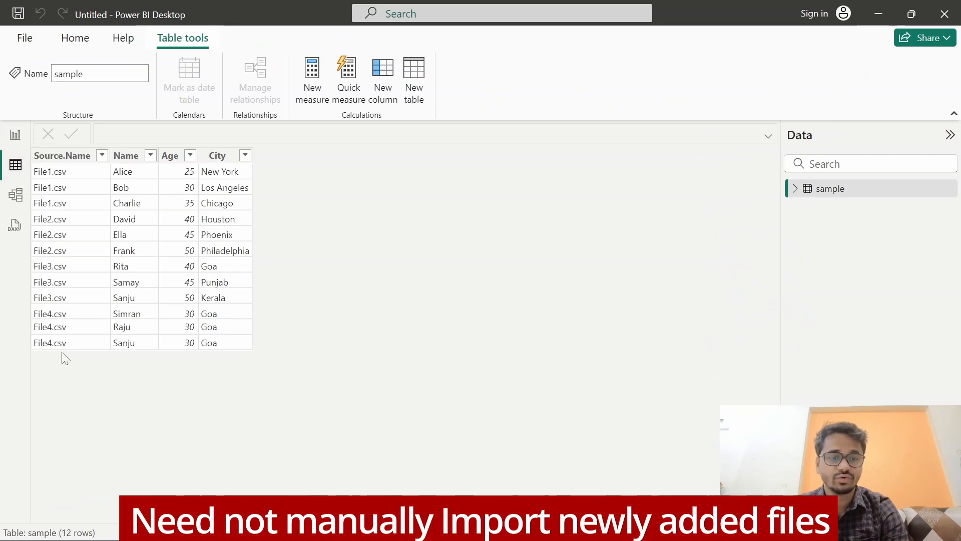
Step: Open the queries in Power Query Editor from Report view and delete the sample query
{"action": "left_click", "coordinate": [15, 137]}
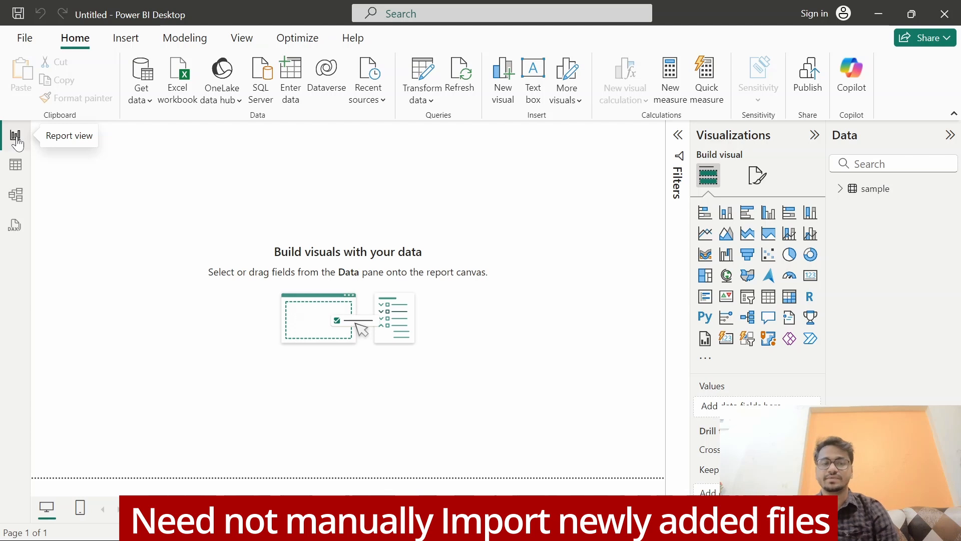
{"action": "left_click", "coordinate": [415, 100]}
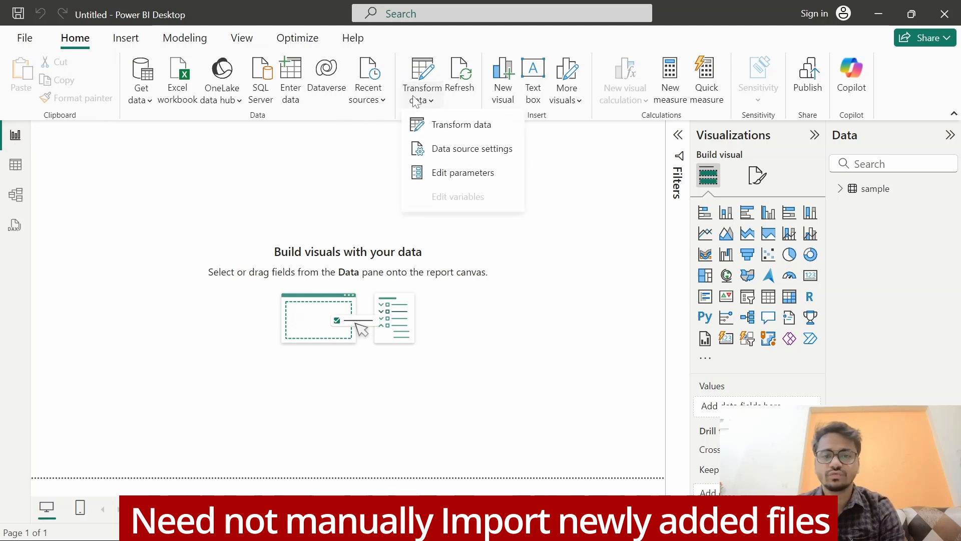
{"action": "left_click", "coordinate": [448, 129]}
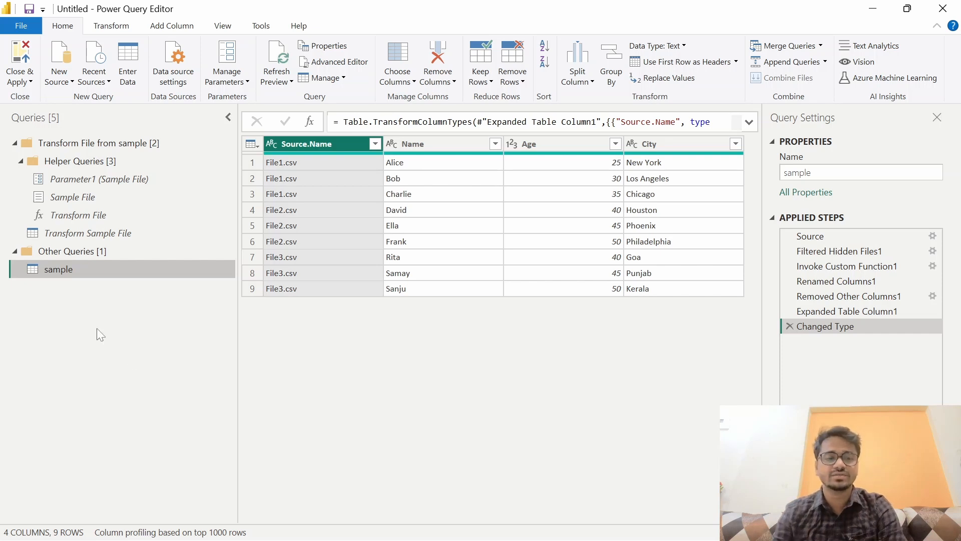
{"action": "right_click", "coordinate": [67, 265]}
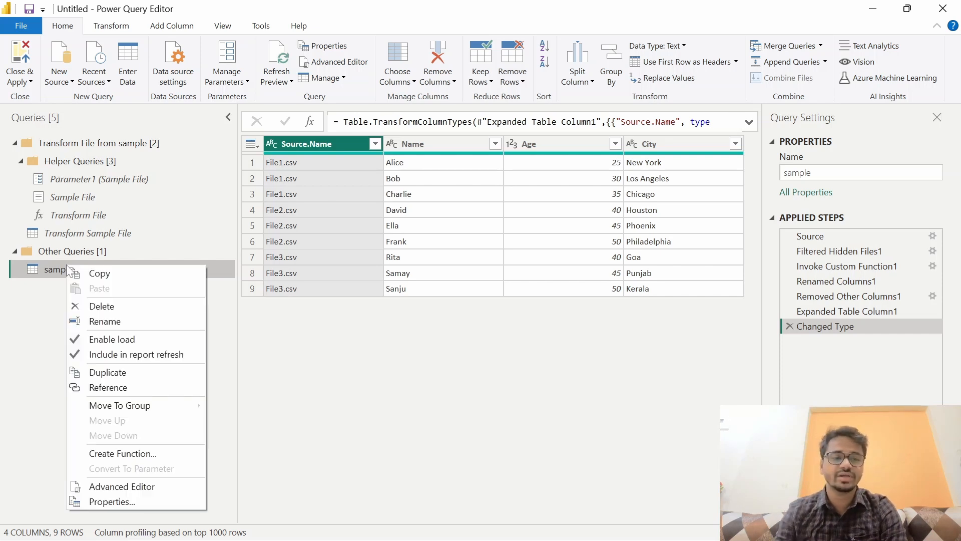
{"action": "left_click", "coordinate": [94, 306]}
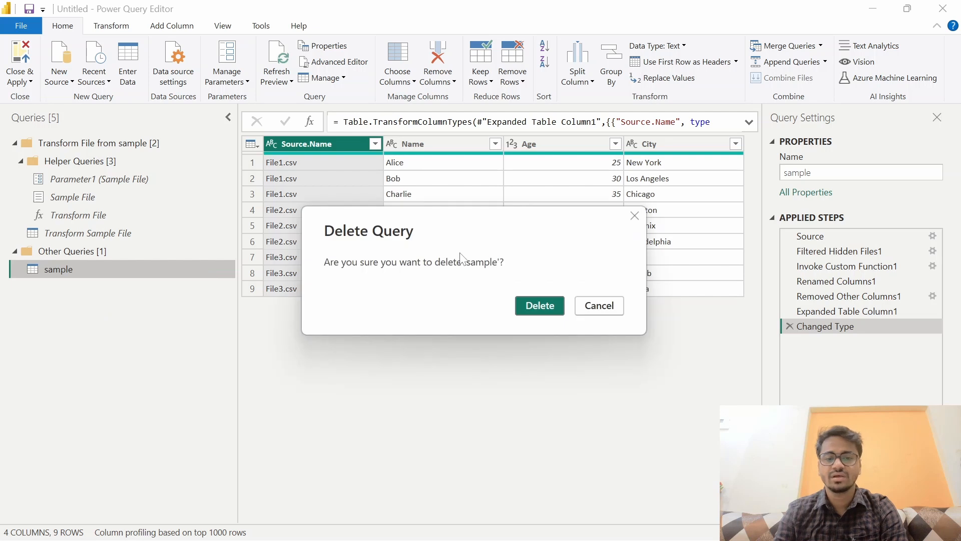
{"action": "left_click", "coordinate": [530, 302]}
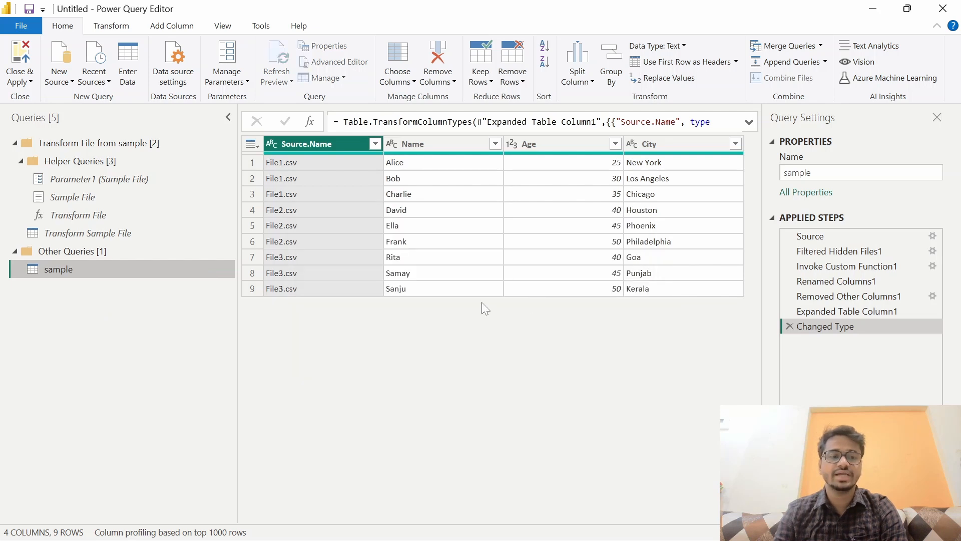
Step: Delete the Transform File from sample group with all its queries, and leave the editor with Close & Apply
{"action": "left_click", "coordinate": [95, 146]}
{"action": "right_click", "coordinate": [94, 149]}
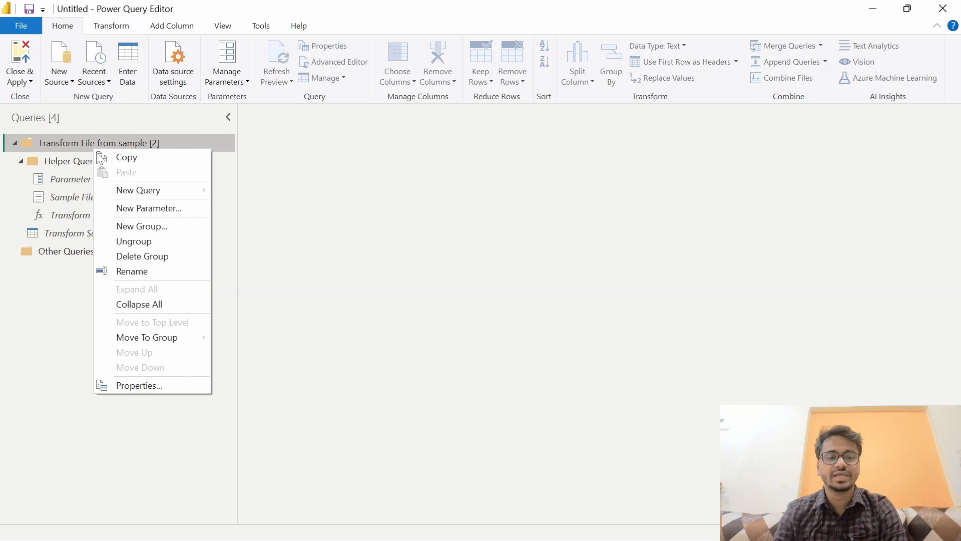
{"action": "left_click", "coordinate": [151, 260]}
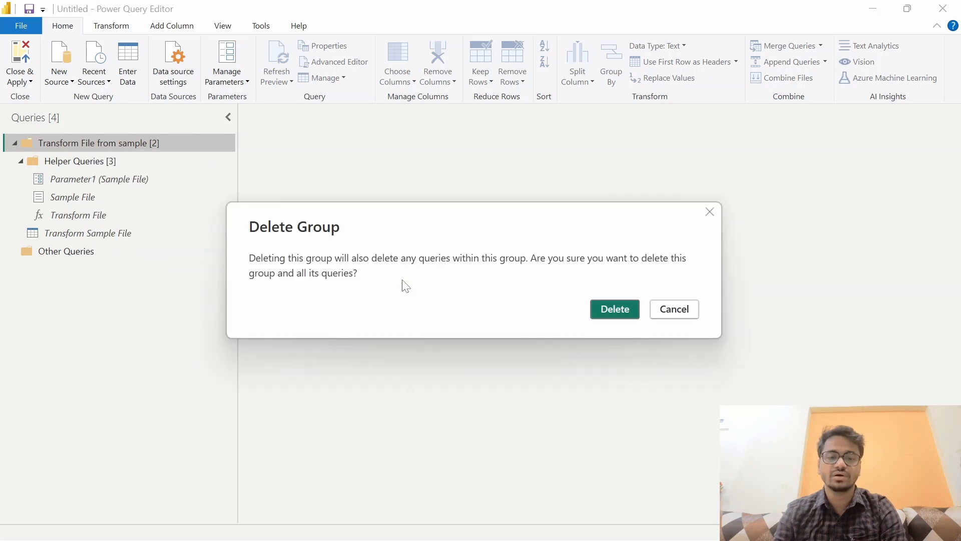
{"action": "left_click", "coordinate": [618, 310]}
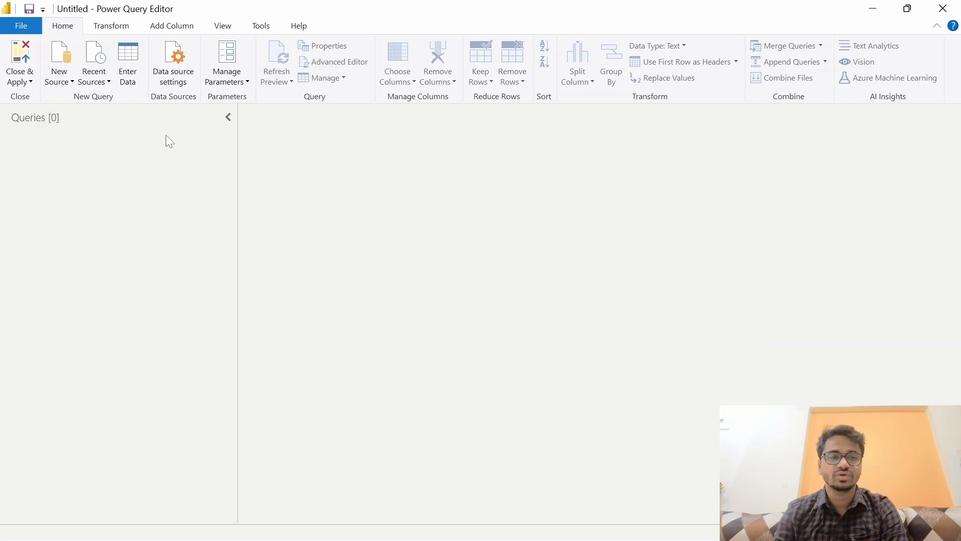
{"action": "left_click", "coordinate": [18, 64]}
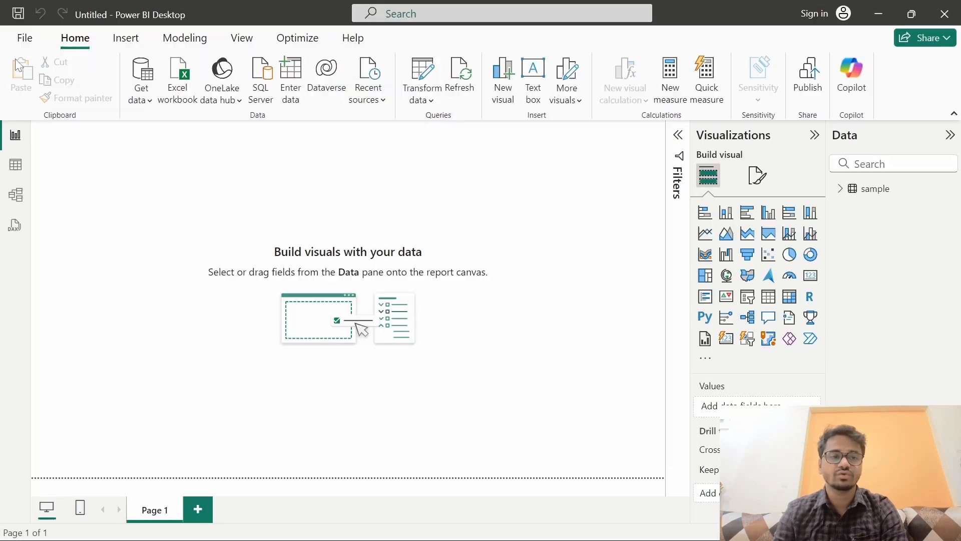